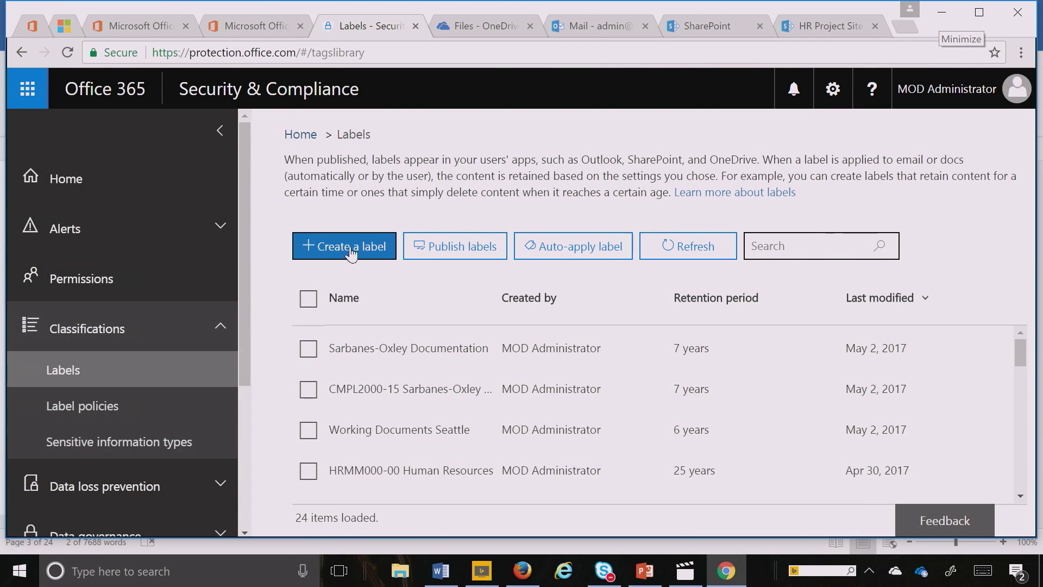
Start a new retention label named 'HR Docs'
left_click(346, 247)
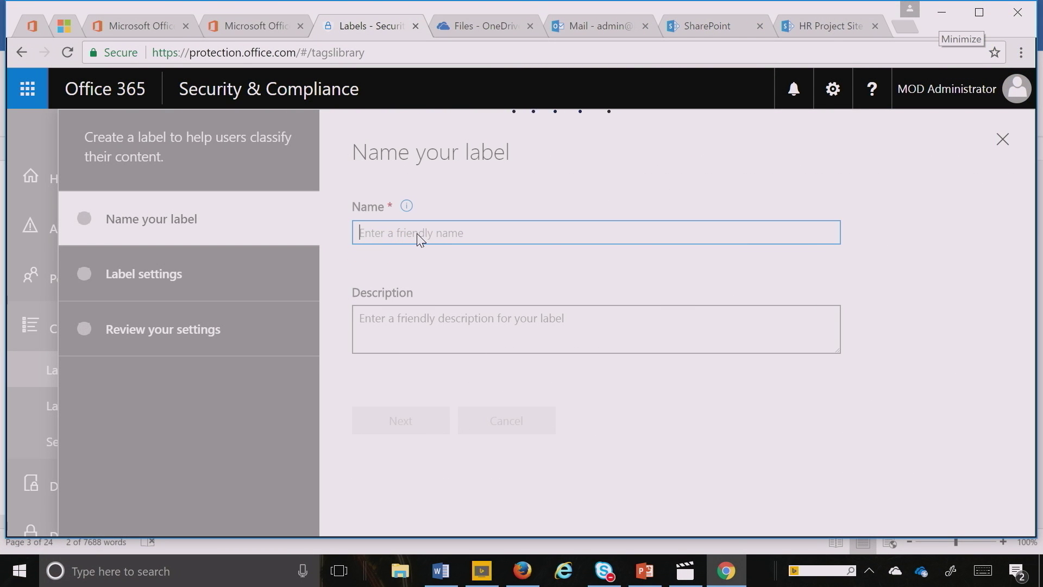
type("HR")
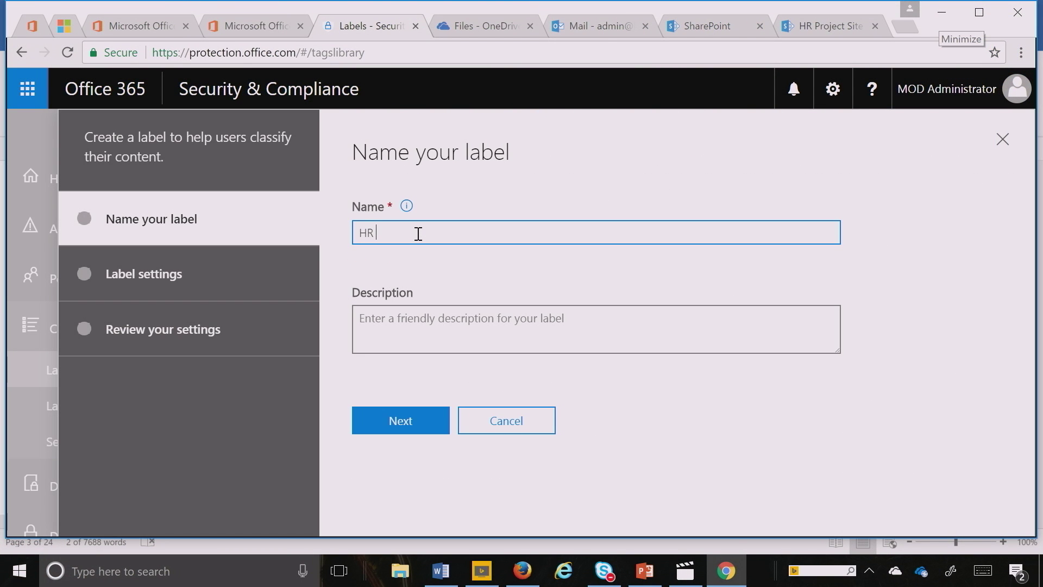
type(" Docs")
left_click(415, 406)
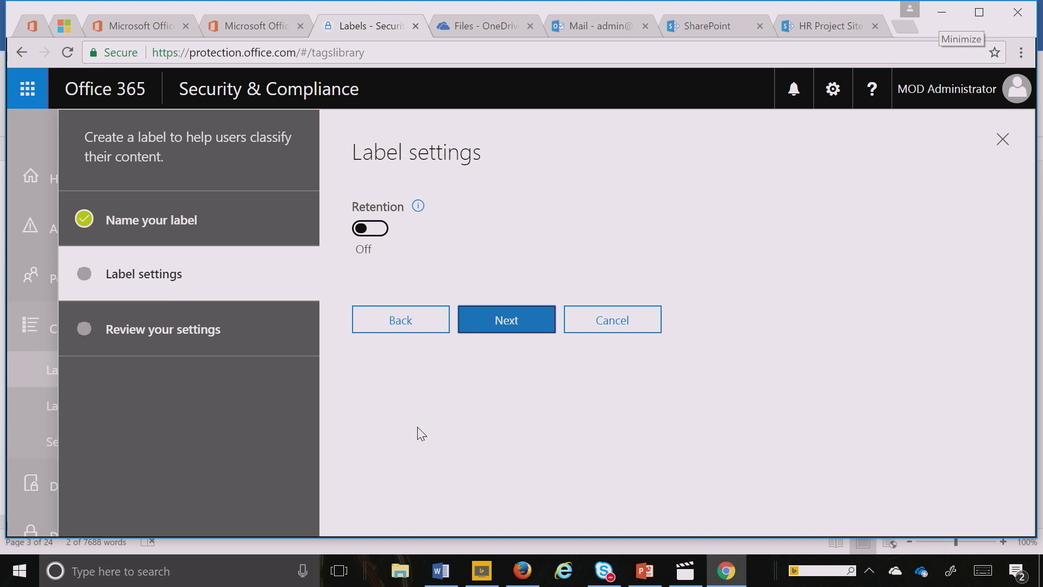
Turn on retention for 10 years based on last modified date, and classify content as a Record
left_click(372, 229)
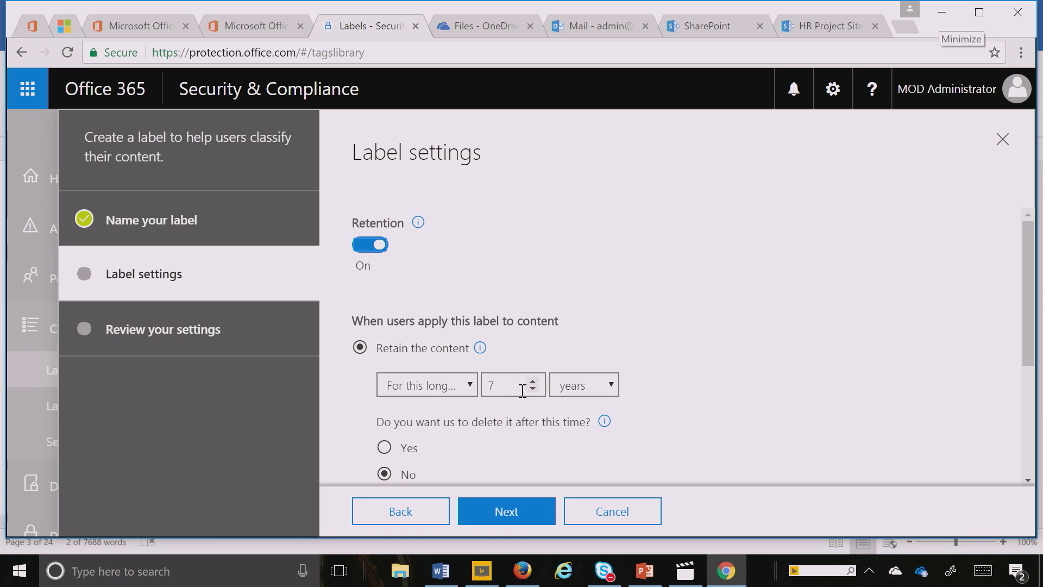
double_click(514, 388)
type("10")
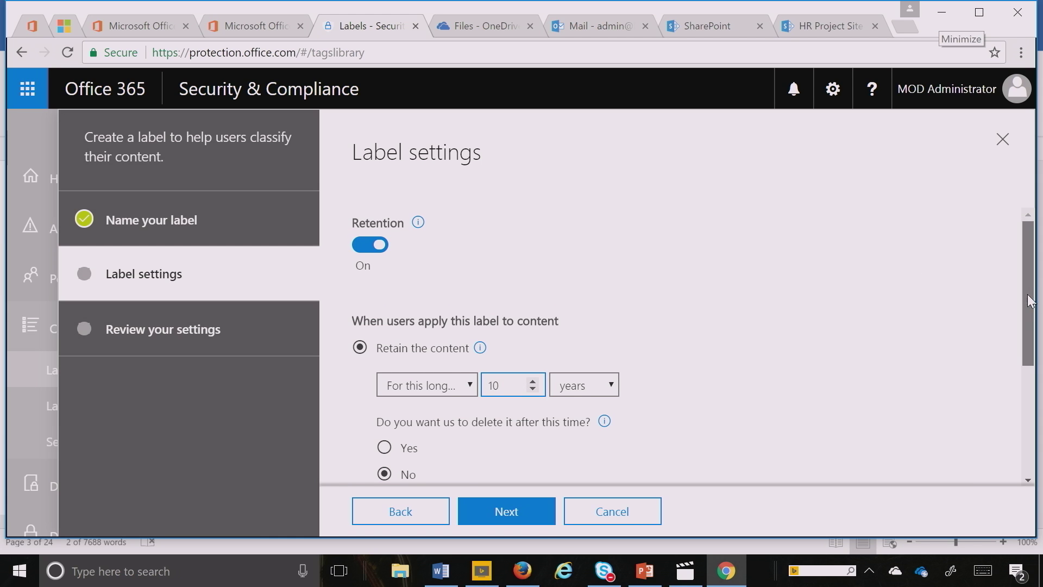
left_click_drag(1028, 301, 1029, 397)
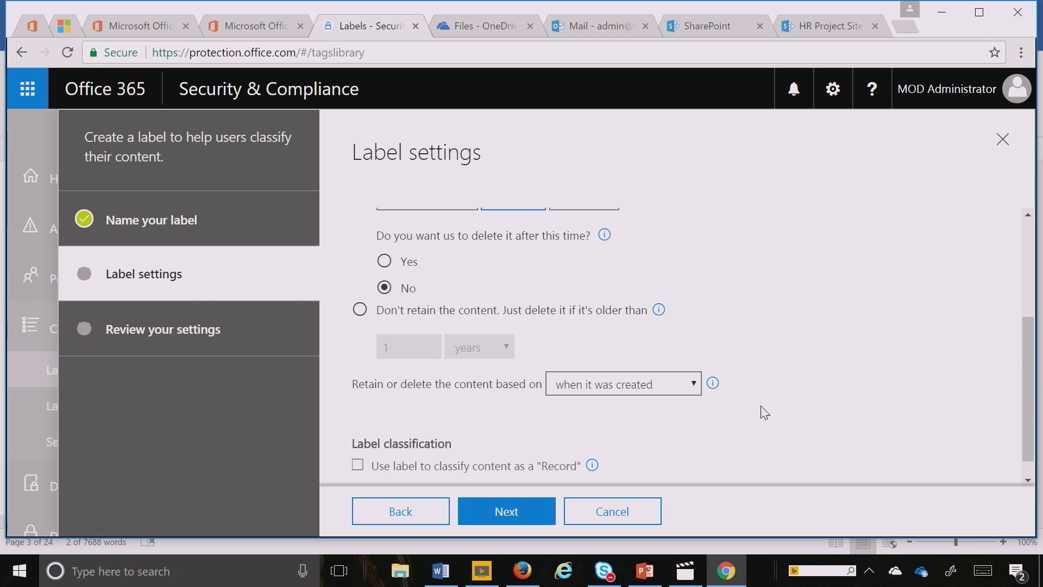
left_click(695, 385)
left_click(663, 421)
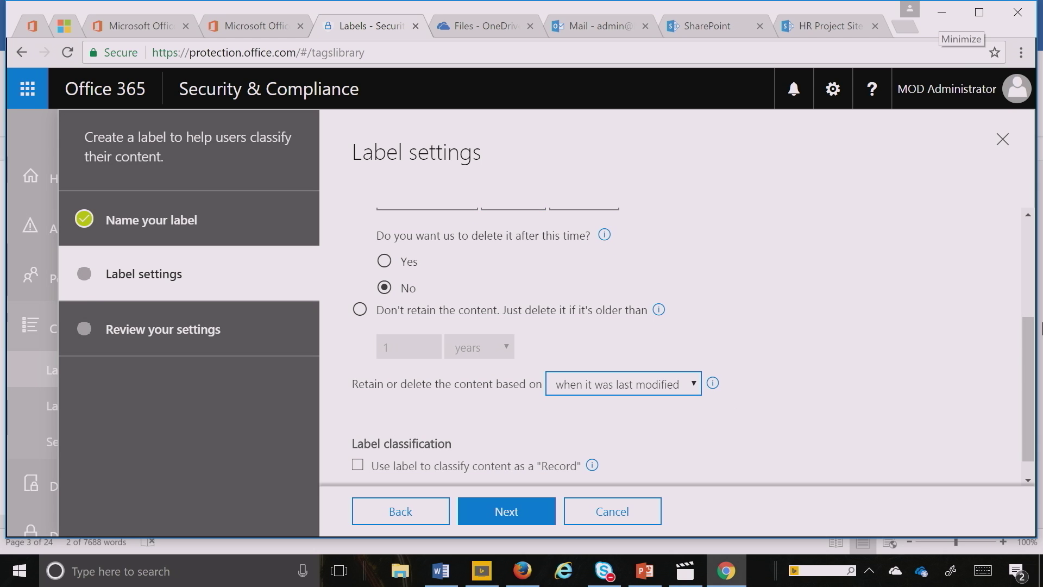
left_click_drag(1025, 340, 1025, 352)
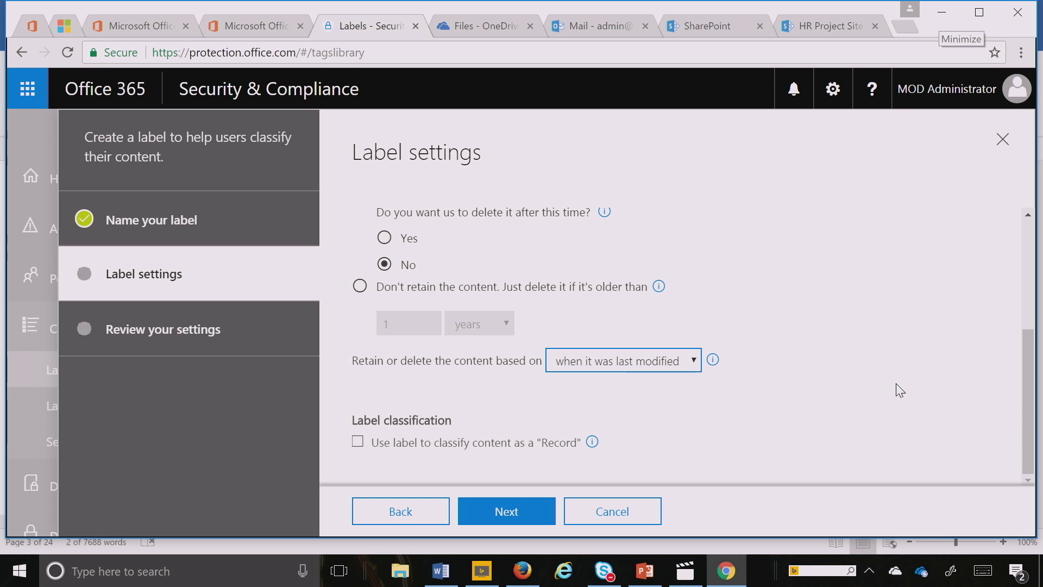
left_click(363, 451)
Review the settings and create the HR Docs label
left_click(514, 513)
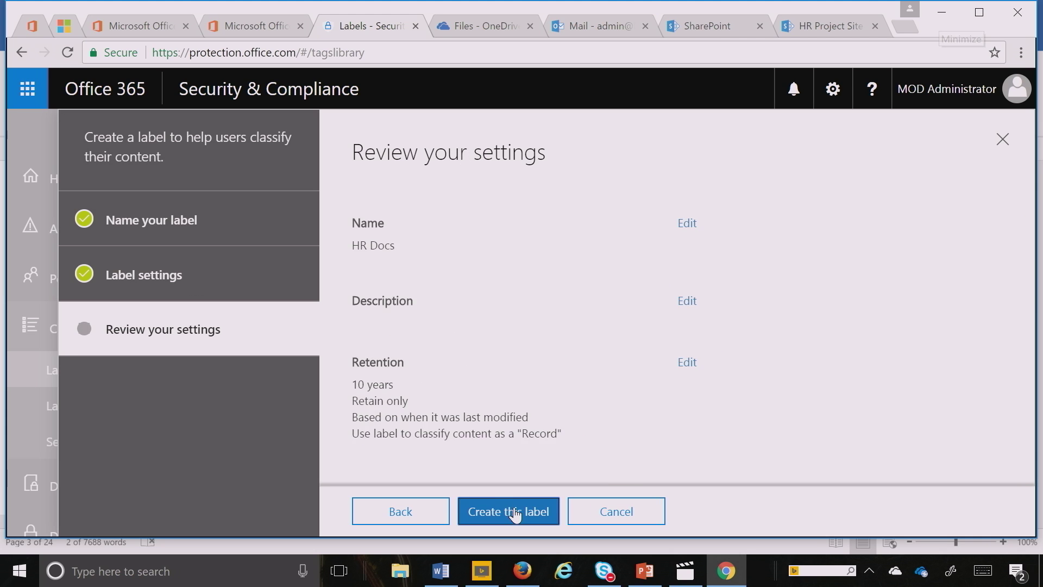
left_click(506, 490)
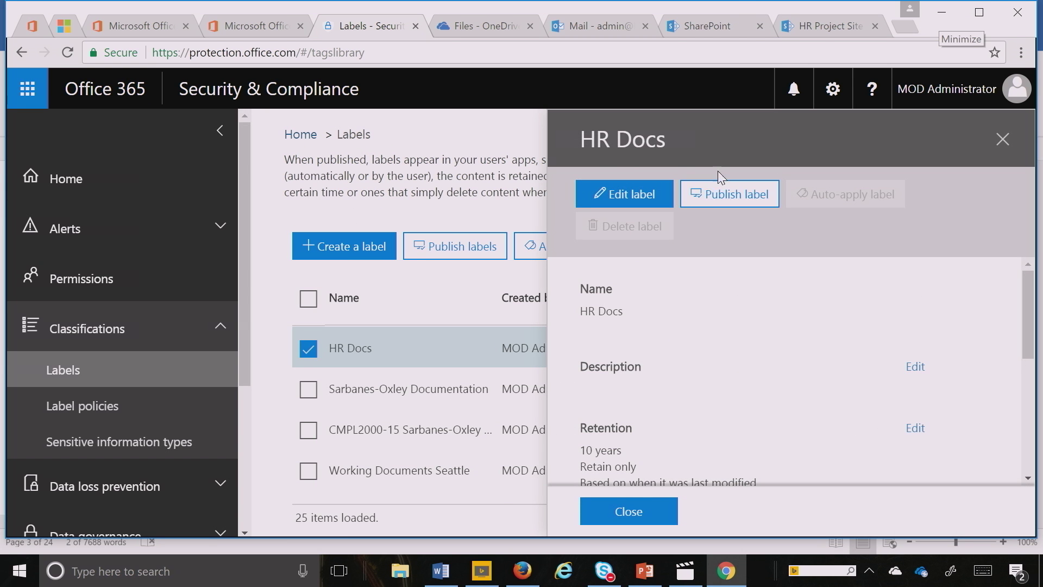
Publish HR Docs to SharePoint sites only, excluding Exchange email, OneDrive accounts and Office 365 groups
left_click(716, 197)
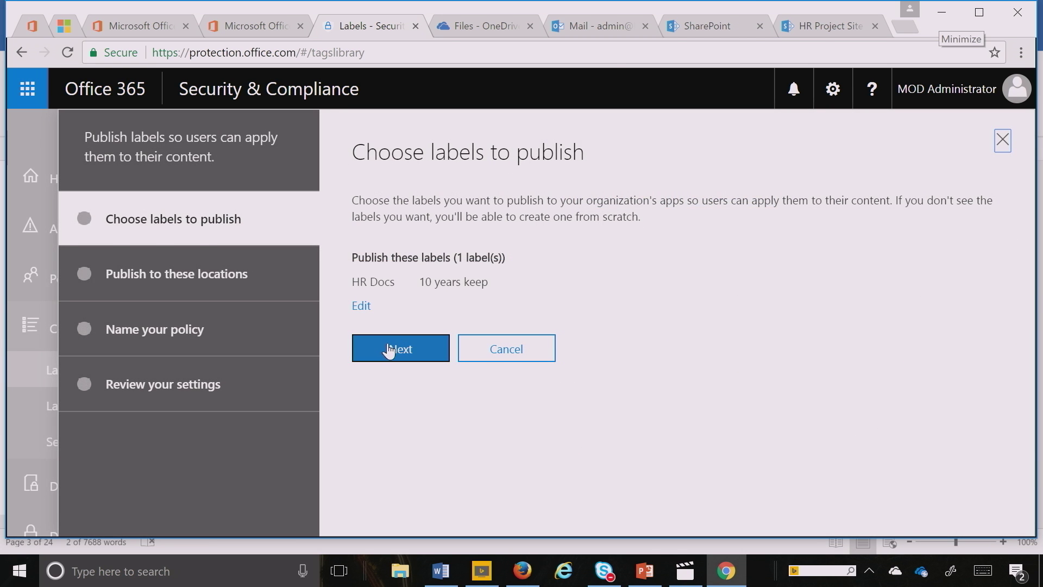
left_click(389, 349)
left_click(406, 282)
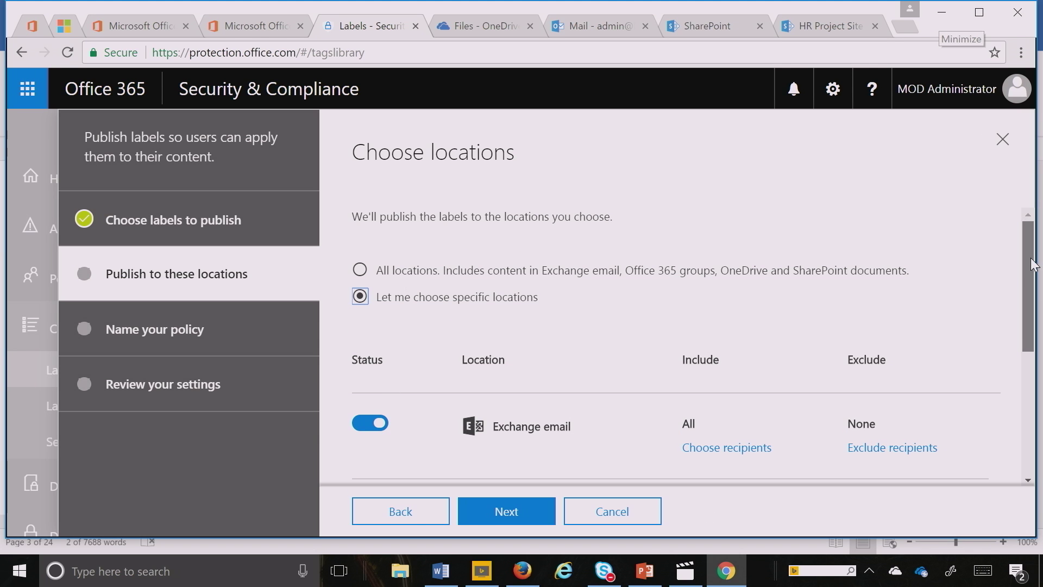
left_click_drag(1033, 263, 1033, 343)
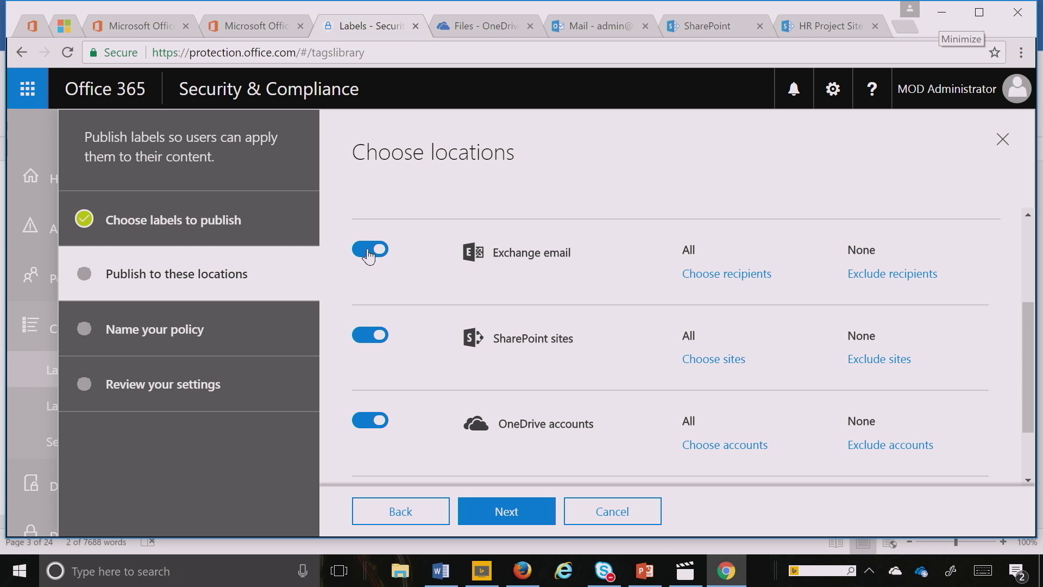
left_click(370, 250)
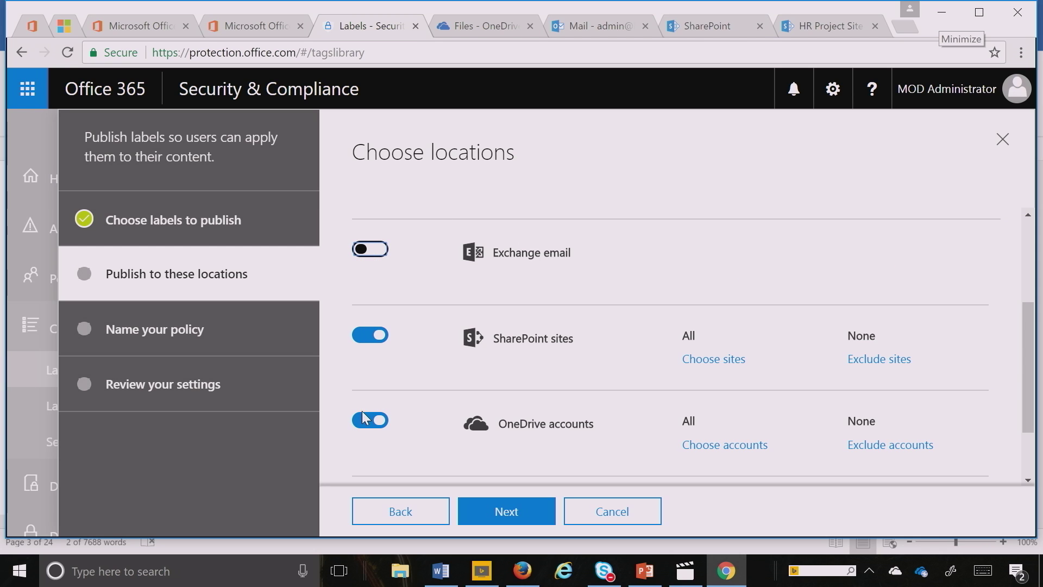
left_click(365, 421)
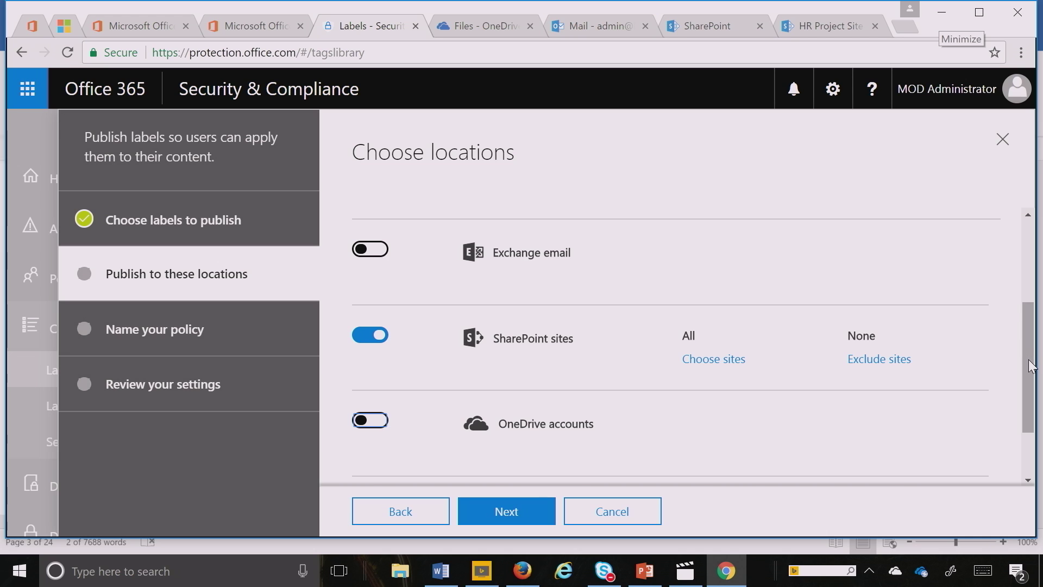
scroll(1031, 368, "down", 2)
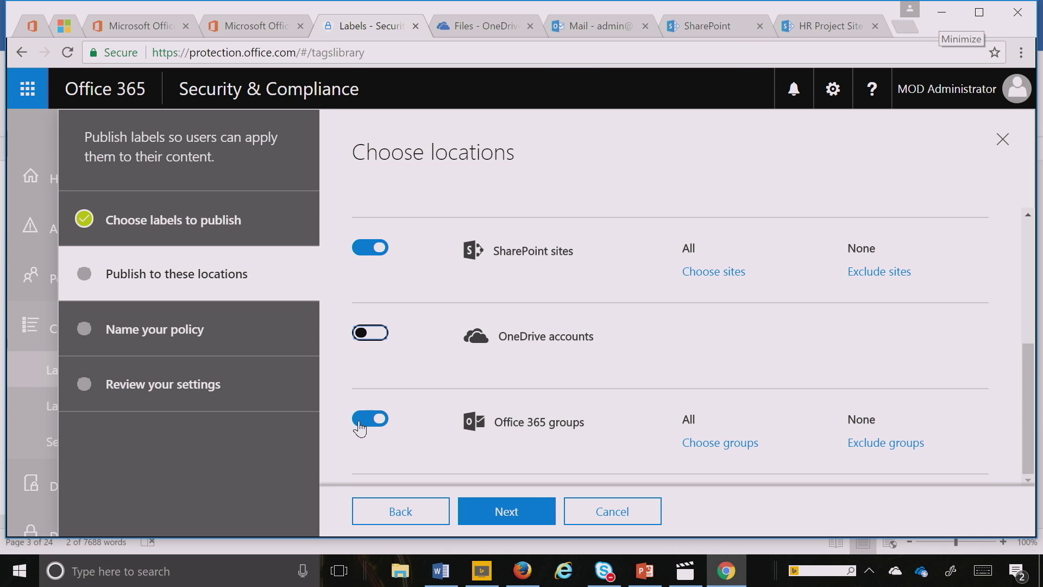
left_click(361, 422)
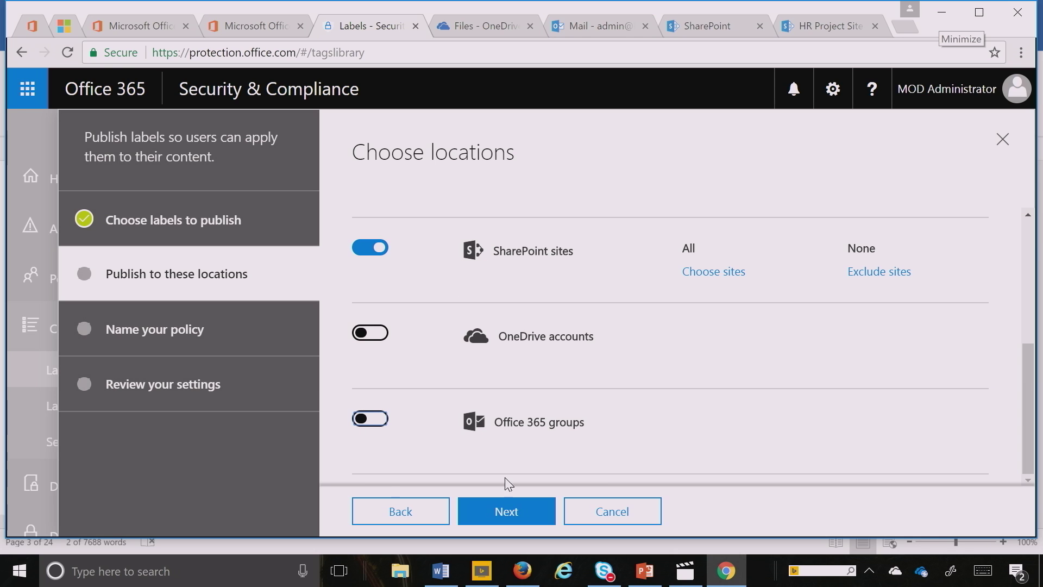
left_click(503, 512)
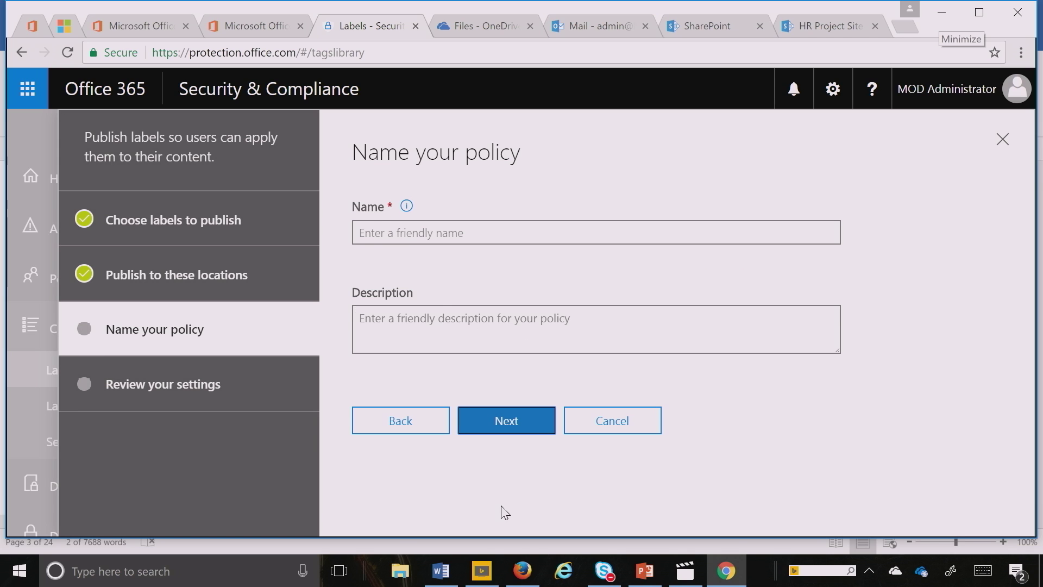
Enter the policy name, then review and publish the HR Docs label policy
left_click(391, 229)
type("HR docs")
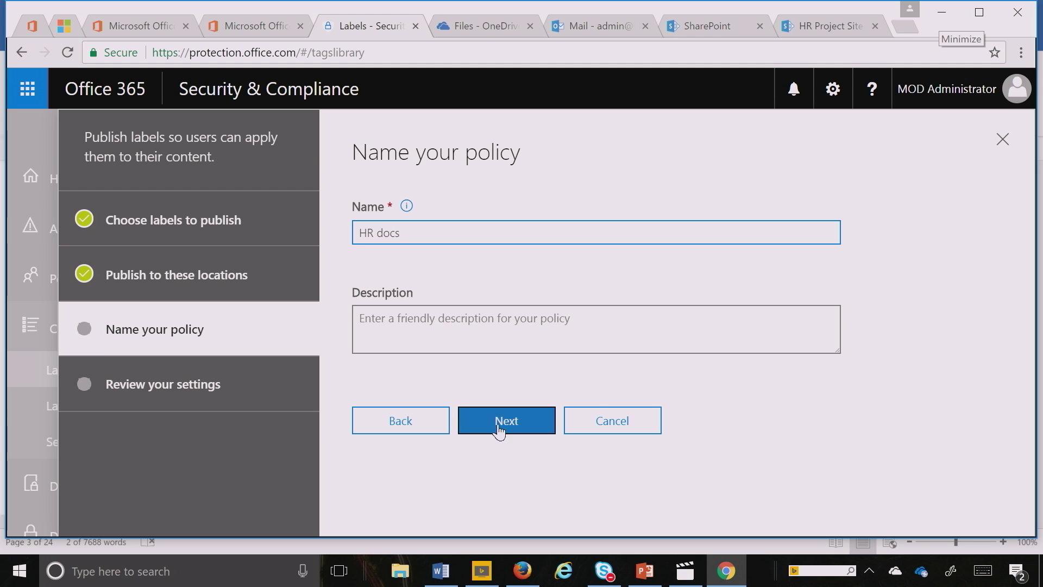
left_click(496, 427)
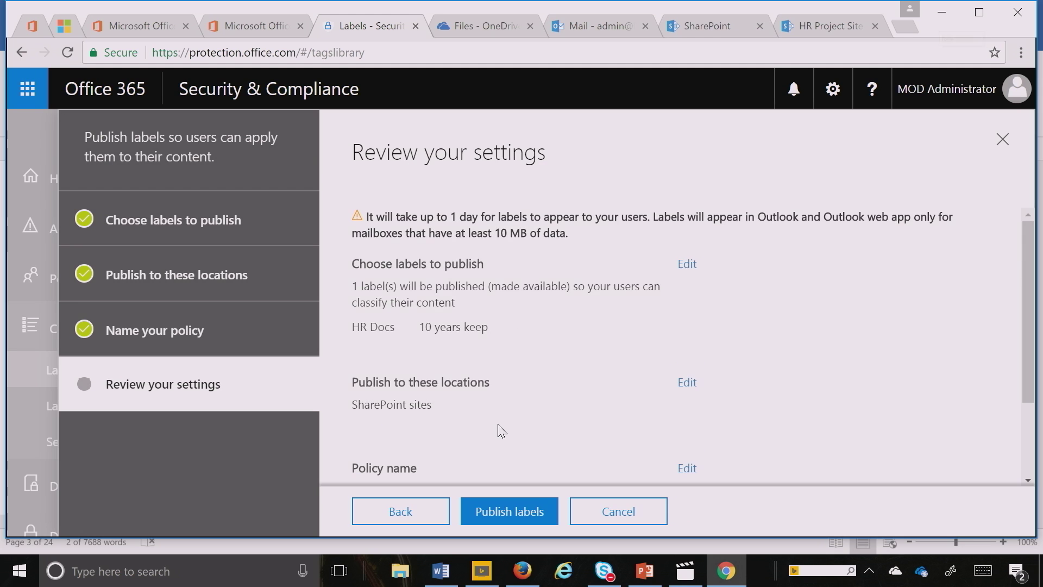
left_click(519, 512)
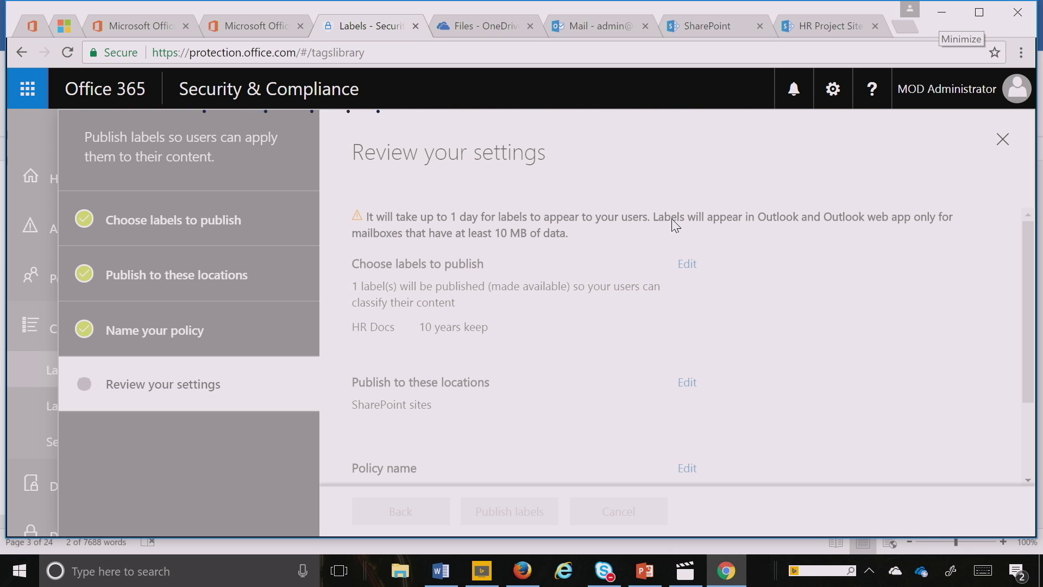
left_click(698, 26)
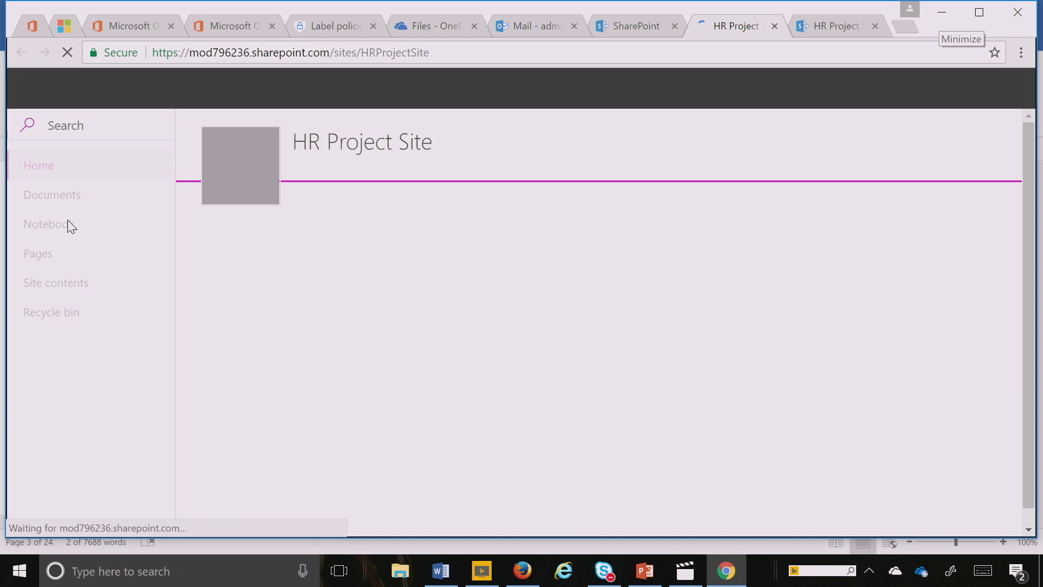
Open the HR Project Site Documents library and select the Policy Status document
left_click(60, 205)
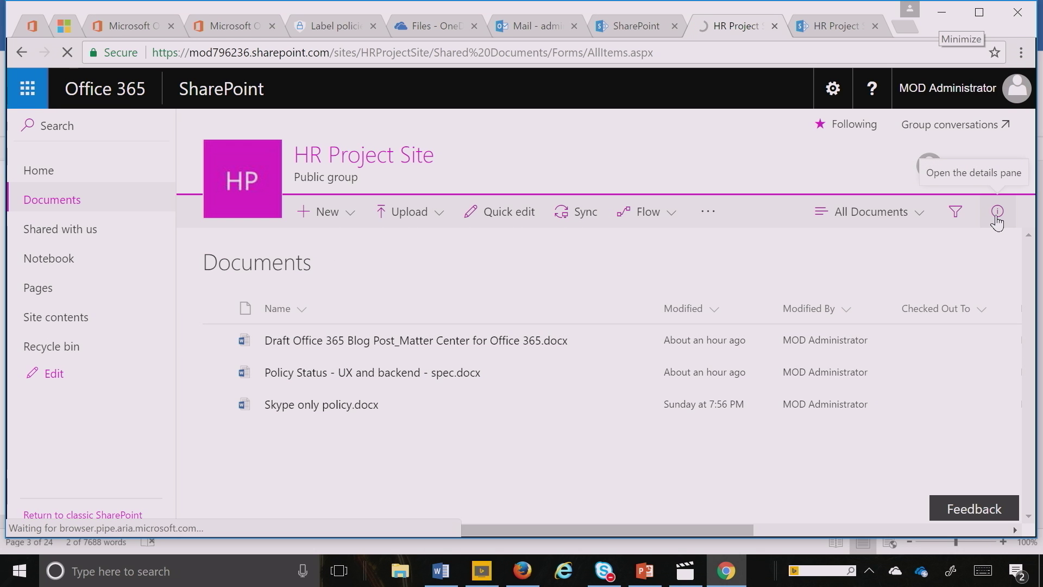
left_click(217, 373)
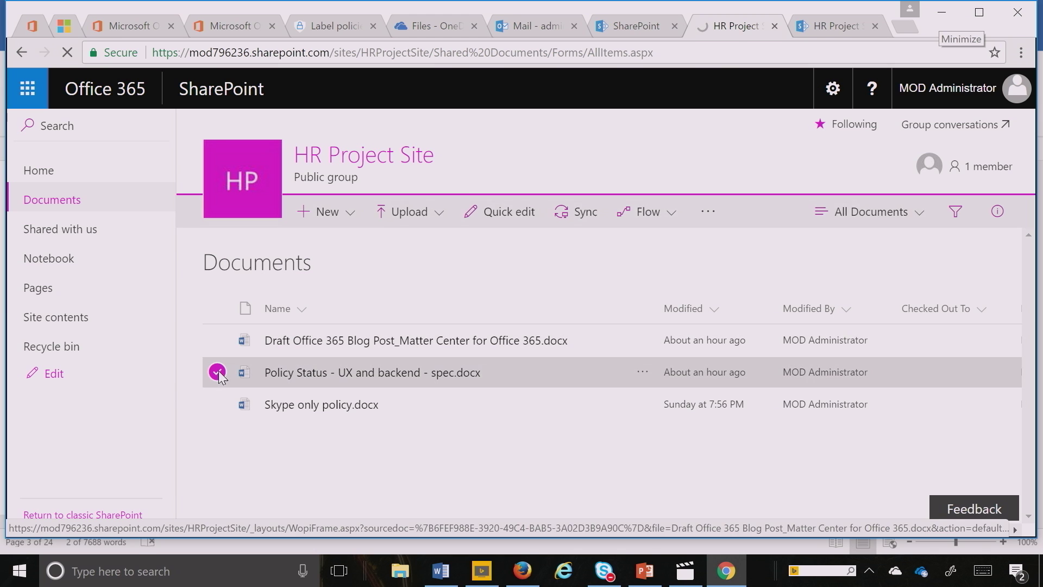
Apply the CMPL000-00 Compliance label to Policy Status - UX and backend - spec.docx from its details pane
left_click(997, 213)
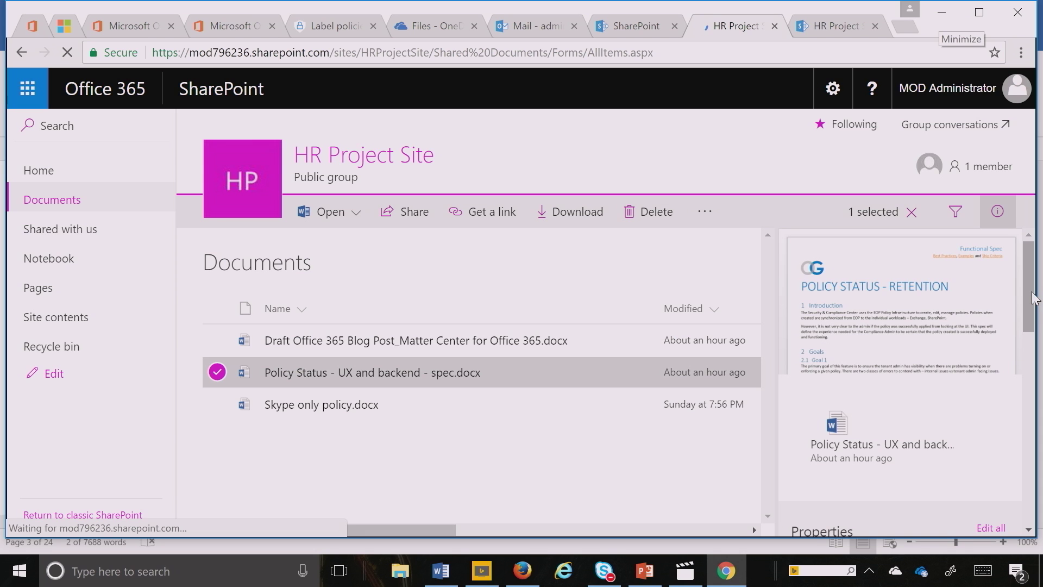
left_click_drag(1034, 298, 1035, 403)
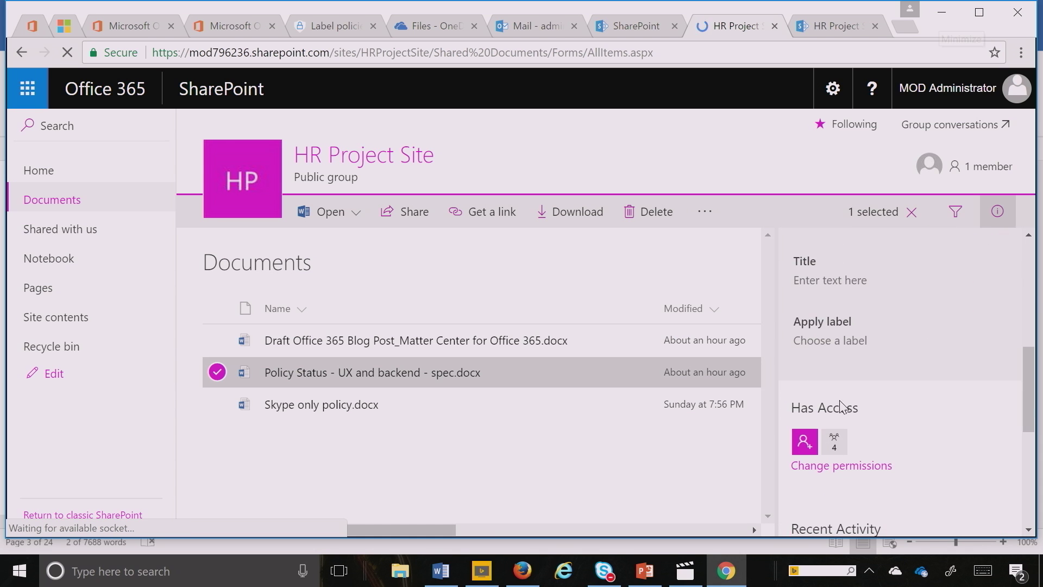
left_click(823, 341)
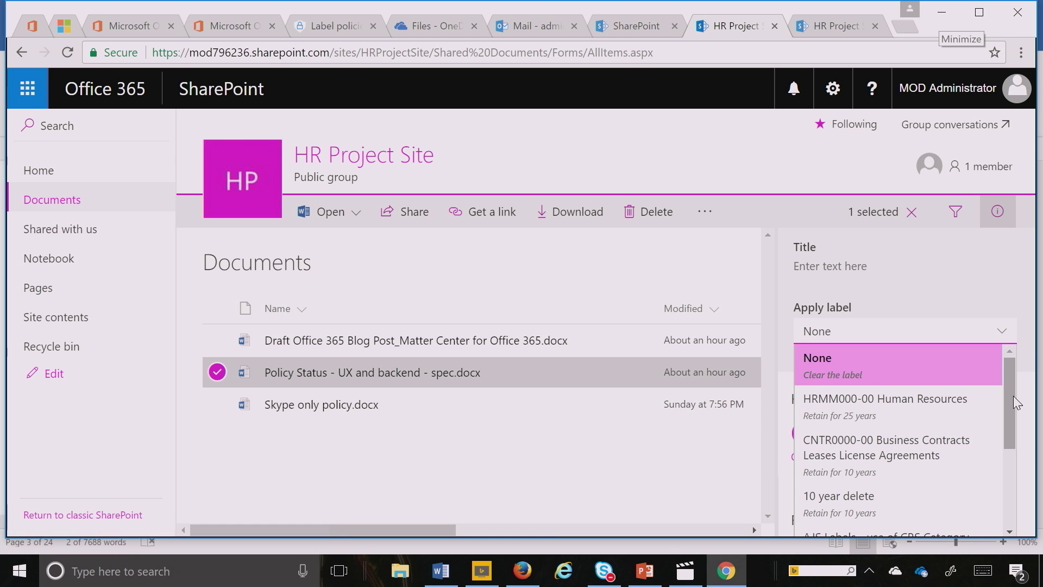
left_click_drag(1013, 396, 996, 416)
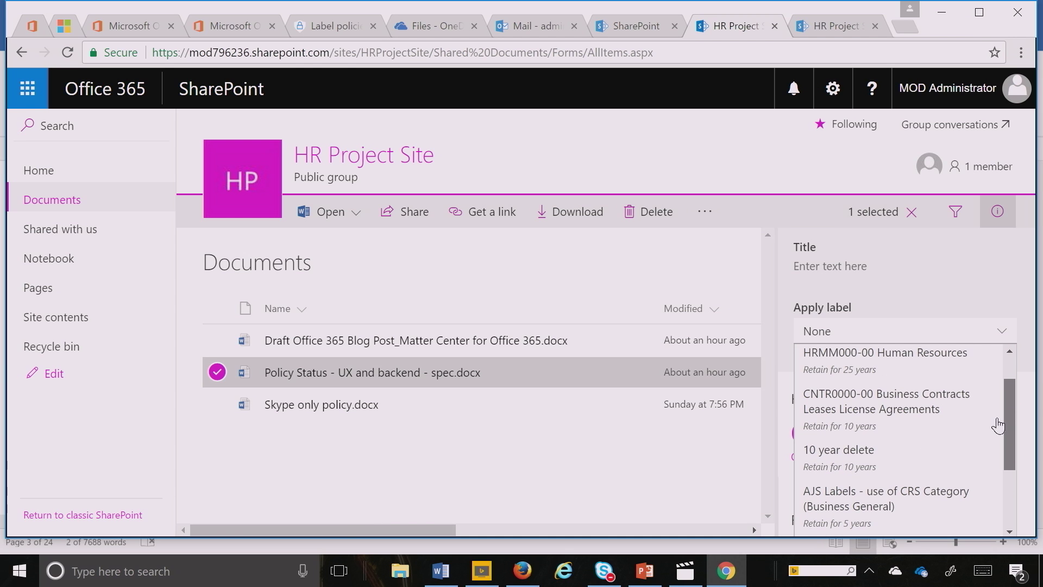
mouse_move(904, 413)
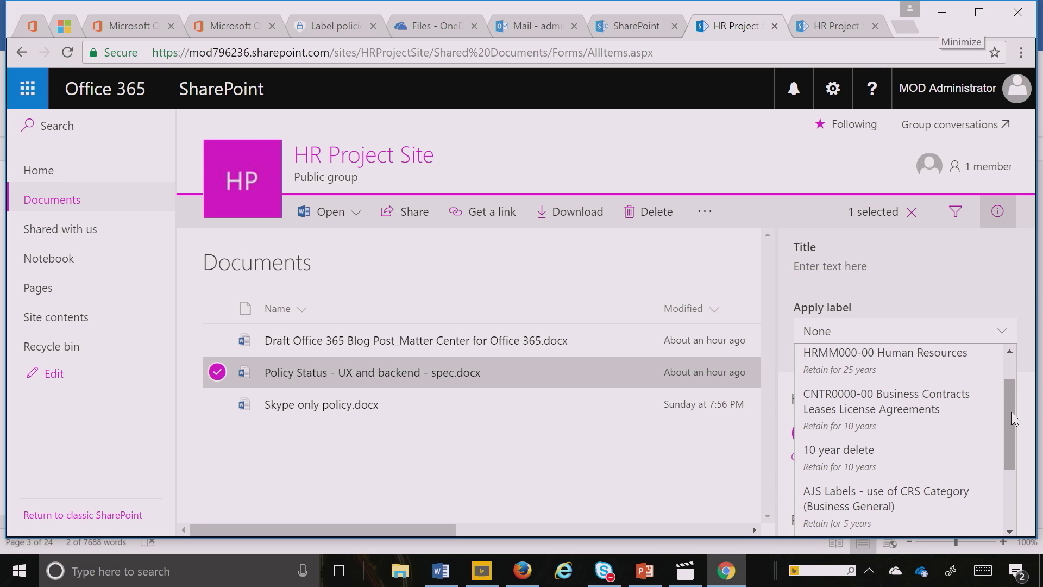
left_click_drag(1012, 412, 1006, 466)
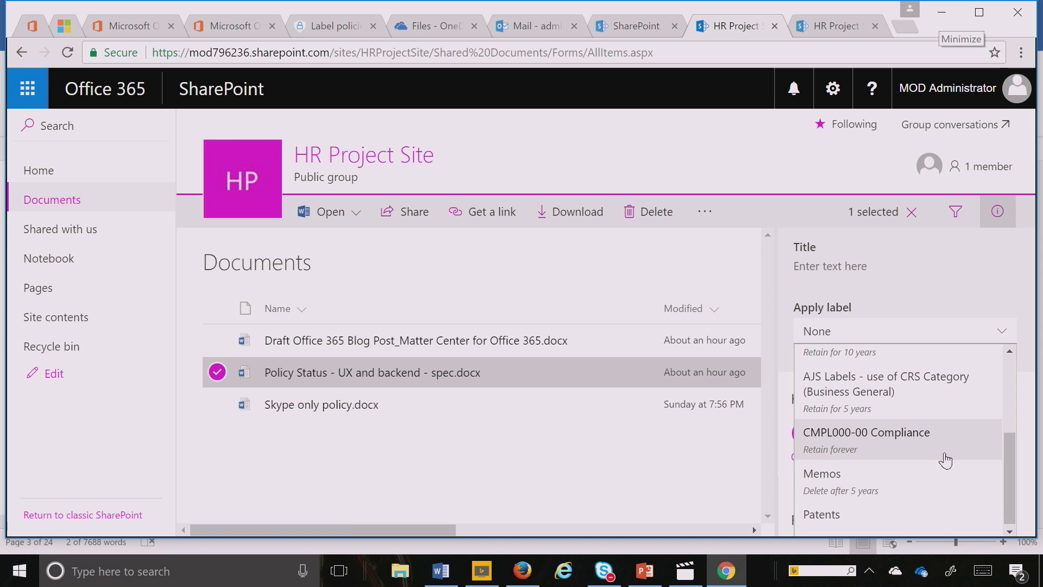
left_click(875, 437)
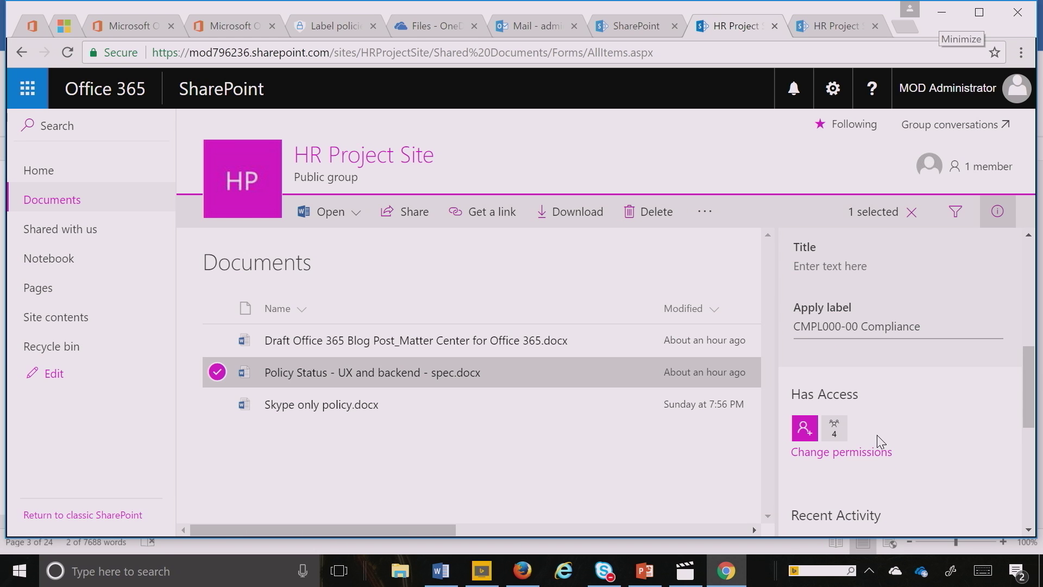
Close the details pane and scroll right to show CMPL000-00 Compliance in the Labels column
left_click(997, 214)
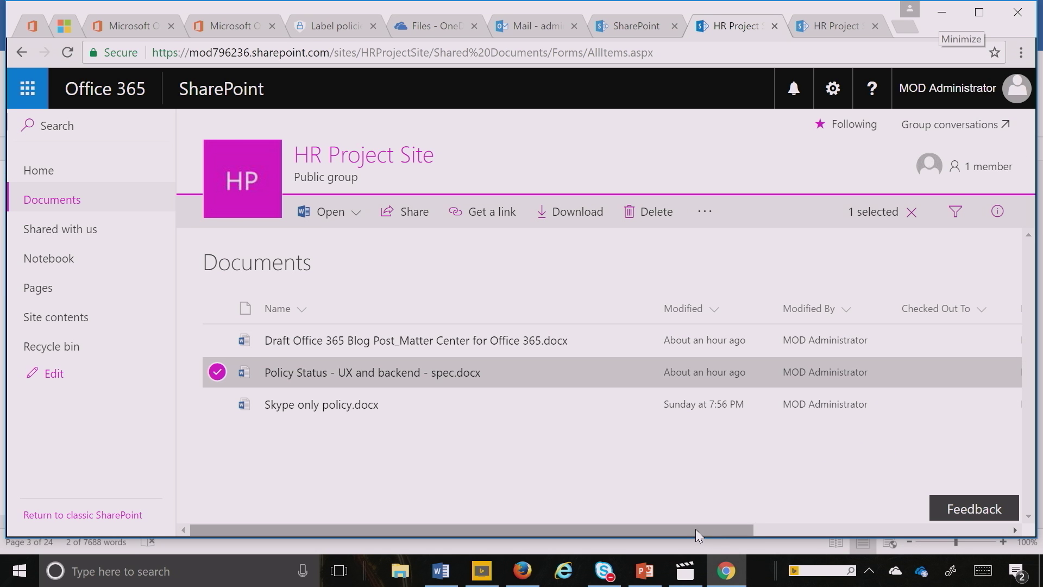
left_click_drag(689, 528, 881, 516)
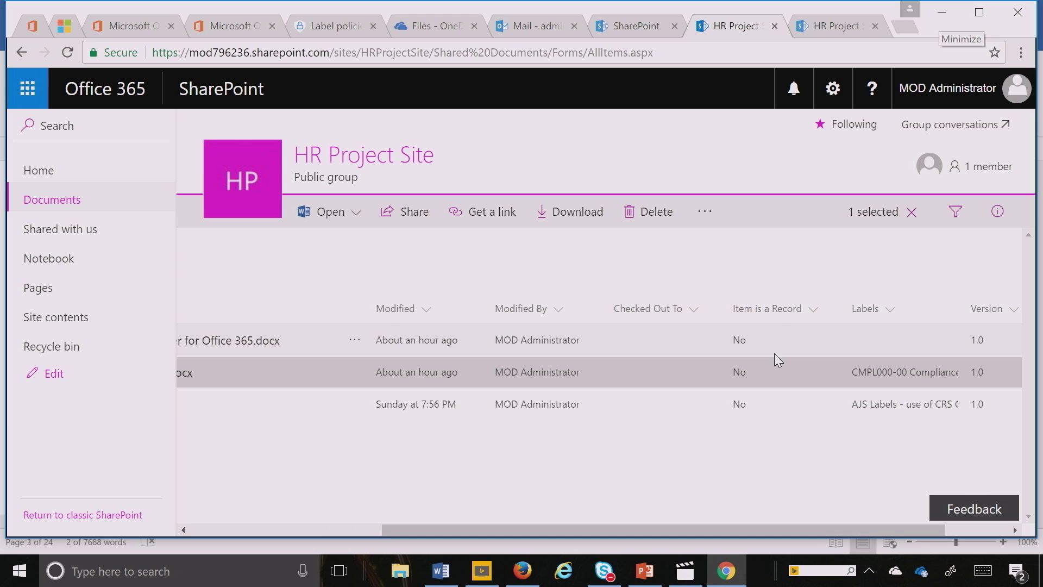